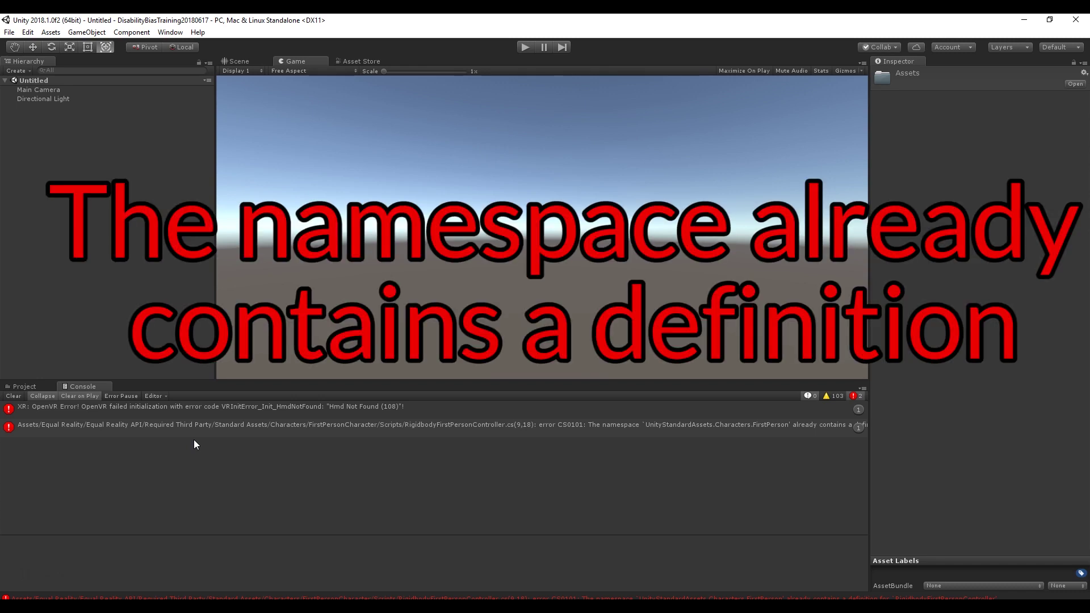
Step: Show the full text of the RigidbodyFirstPersonController namespace error in the console
{"action": "left_click", "coordinate": [634, 431]}
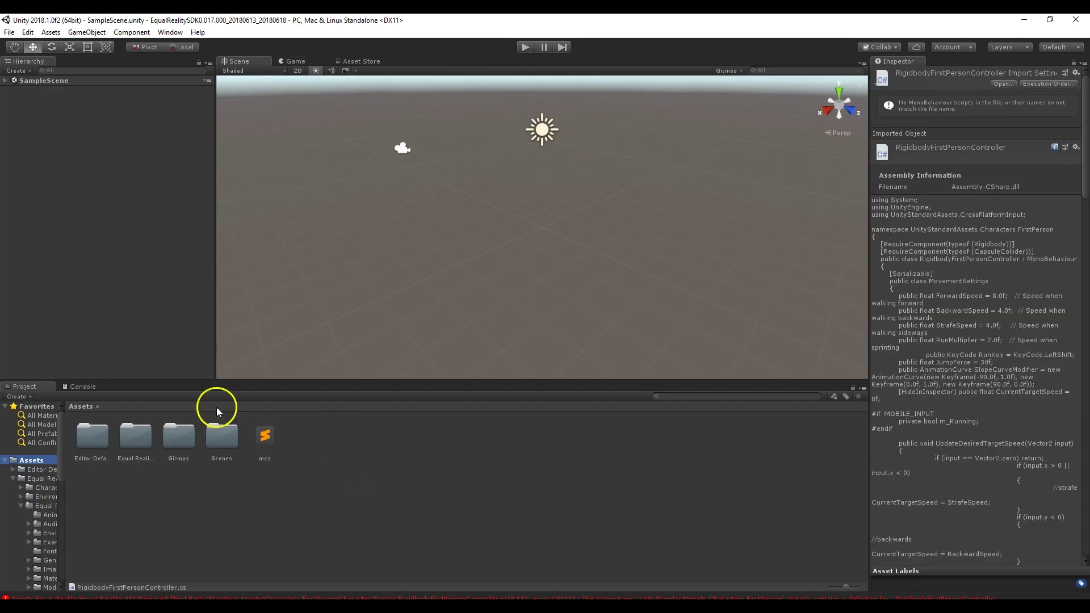
{"action": "left_click", "coordinate": [84, 388]}
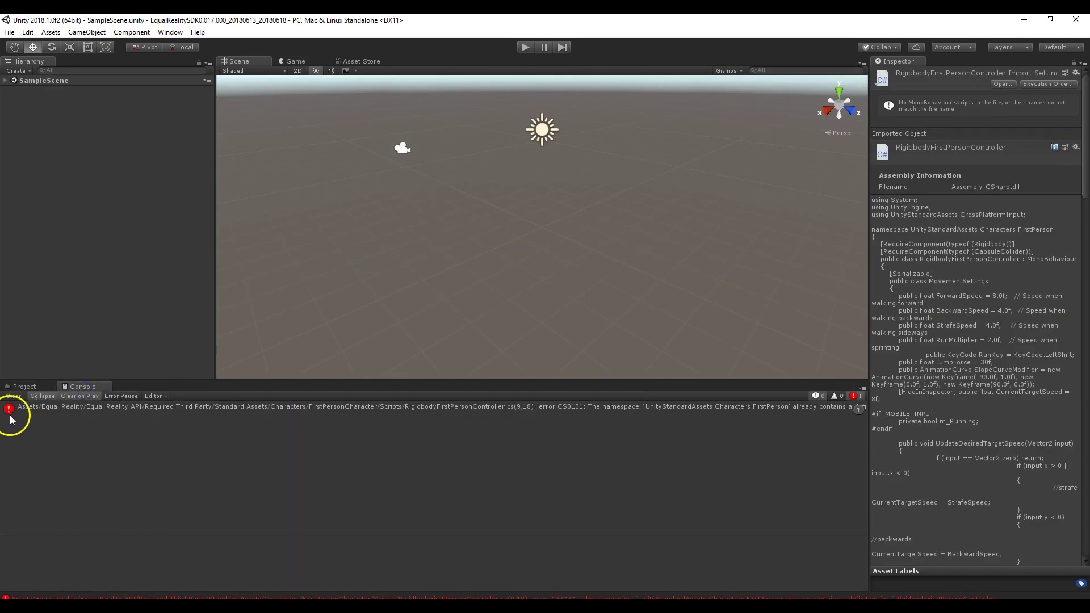
{"action": "left_click", "coordinate": [74, 408]}
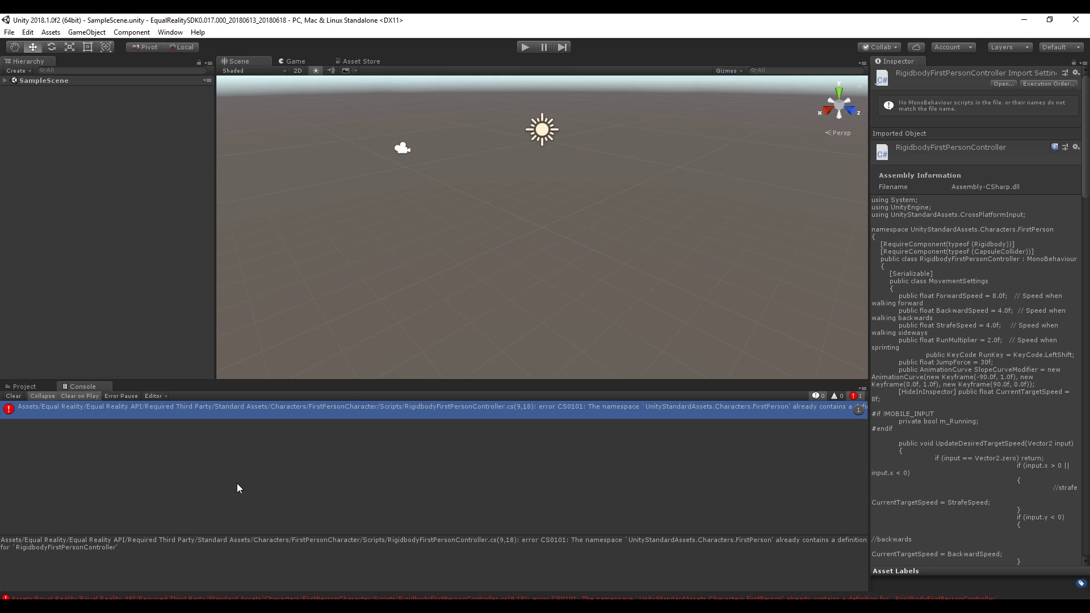
Step: Search the project assets for RigidbodyFirstPersonController and show the script's folder in File Explorer
{"action": "double_click", "coordinate": [49, 549]}
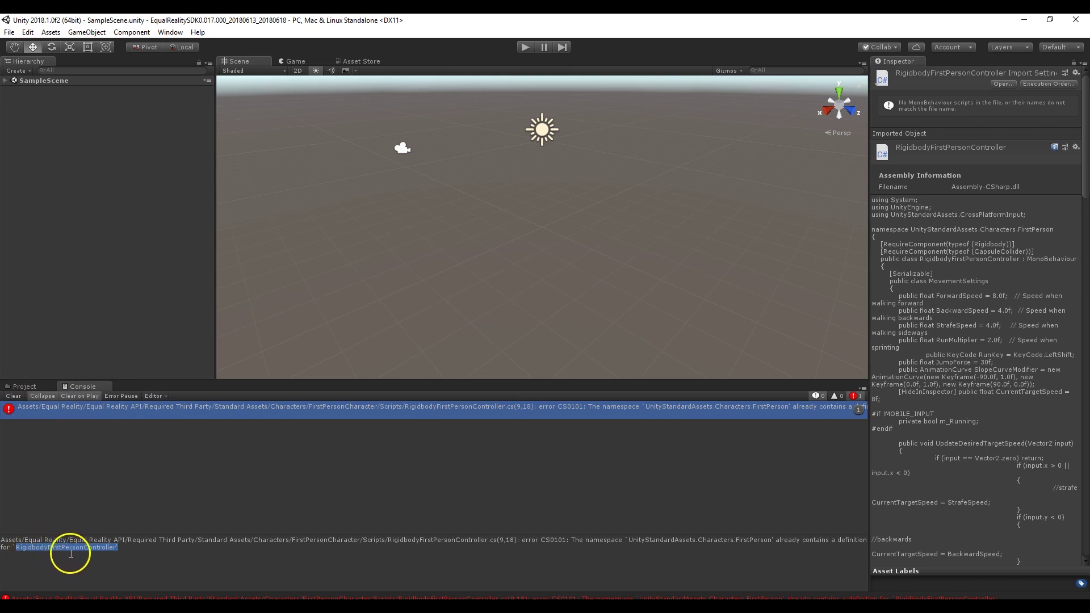
{"action": "left_click", "coordinate": [26, 388]}
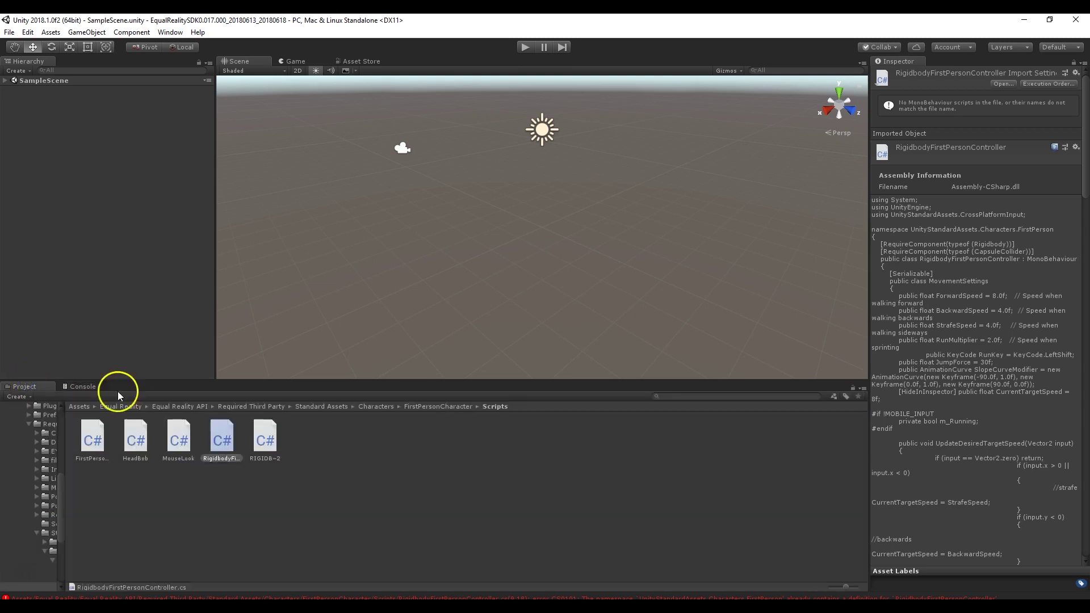
{"action": "type", "text": "RigidbodyFirstPersonController'"}
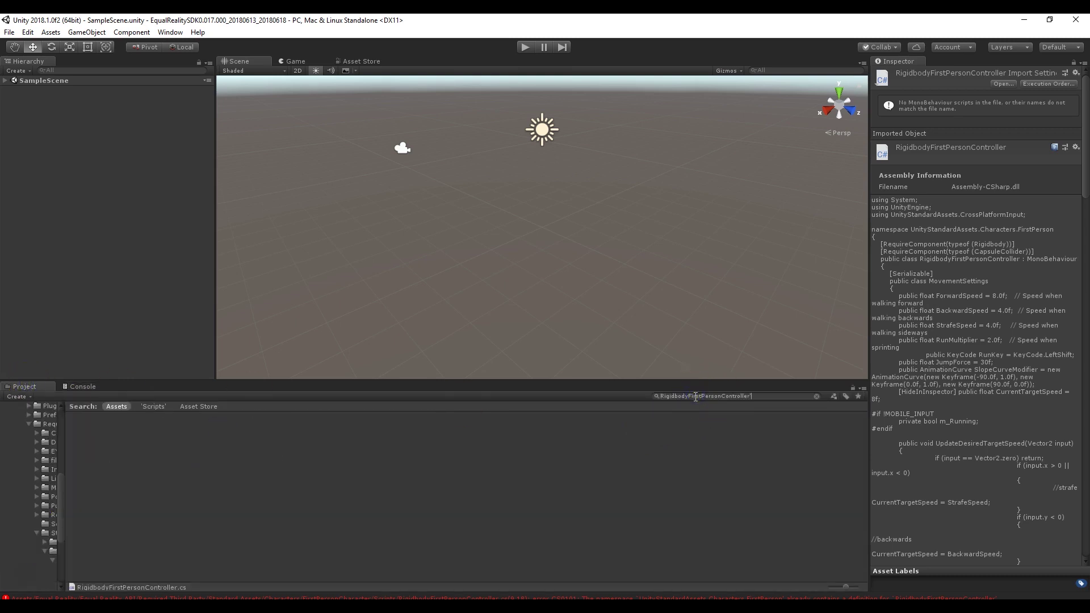
{"action": "key", "text": "BackSpace"}
{"action": "left_click", "coordinate": [101, 436]}
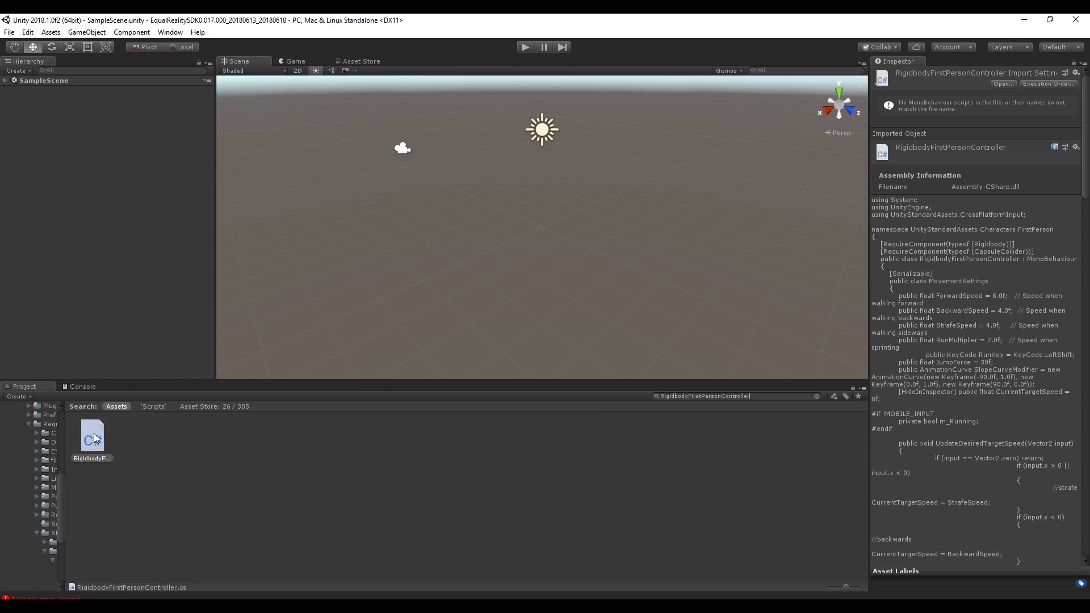
{"action": "left_click", "coordinate": [93, 437]}
{"action": "left_click", "coordinate": [817, 396]}
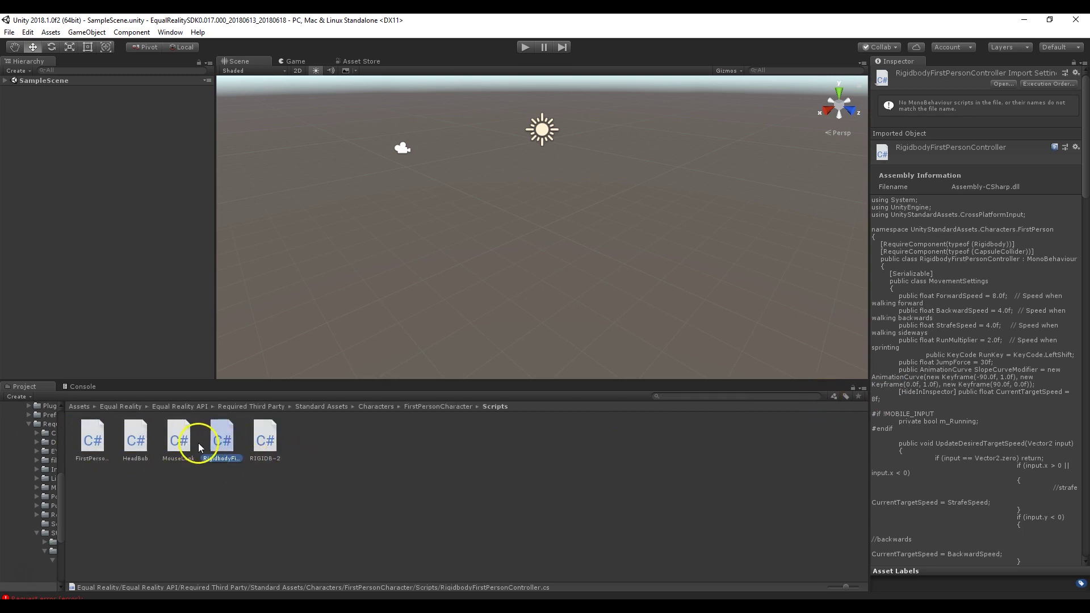
{"action": "right_click", "coordinate": [221, 438]}
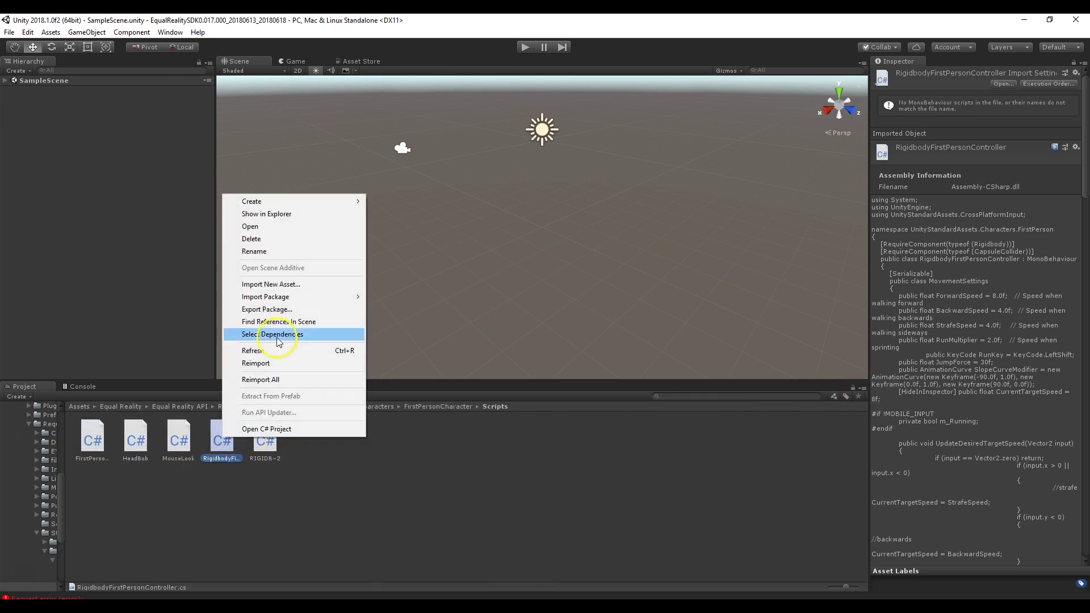
{"action": "left_click", "coordinate": [291, 216]}
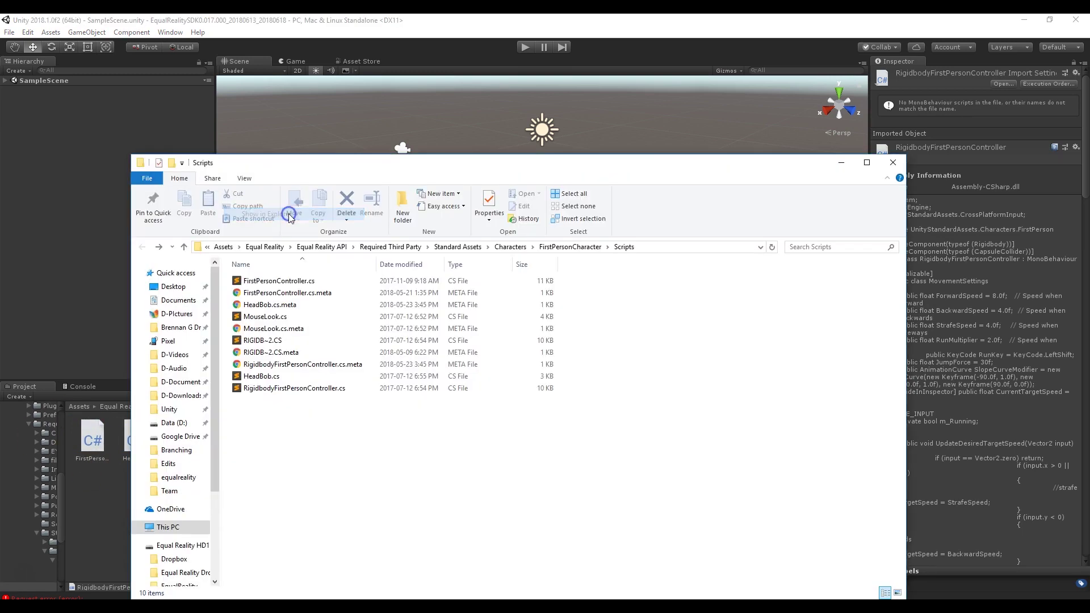
Step: Move RigidbodyFirstPersonController.cs and HeadBob.cs out of the Scripts folder into the project root folder EqualRealitySDK0.017.000_20180613_20180618
{"action": "double_click", "coordinate": [318, 390]}
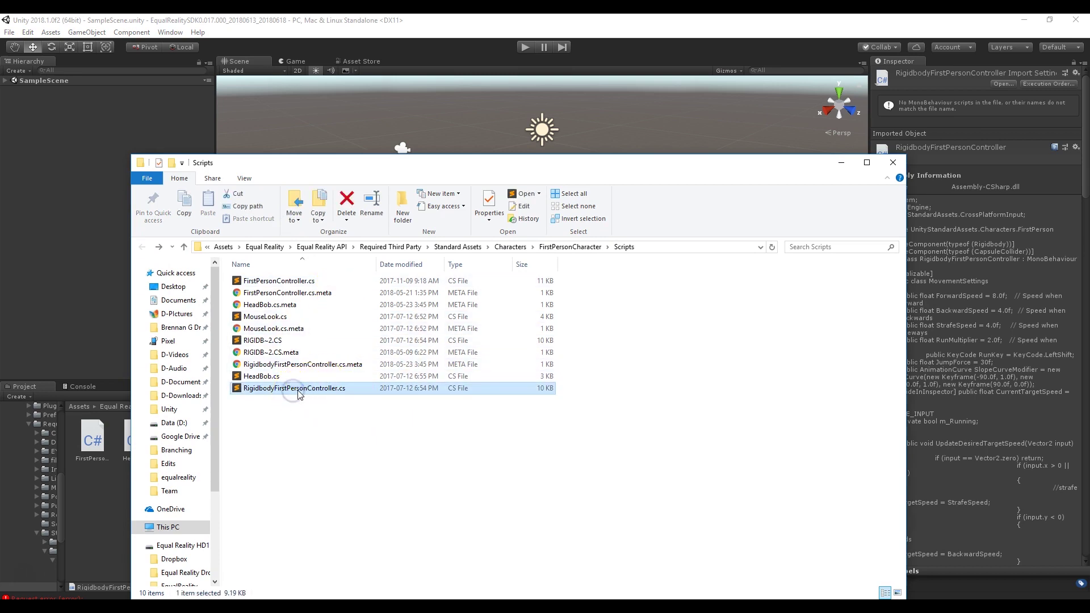
{"action": "double_click", "coordinate": [289, 390]}
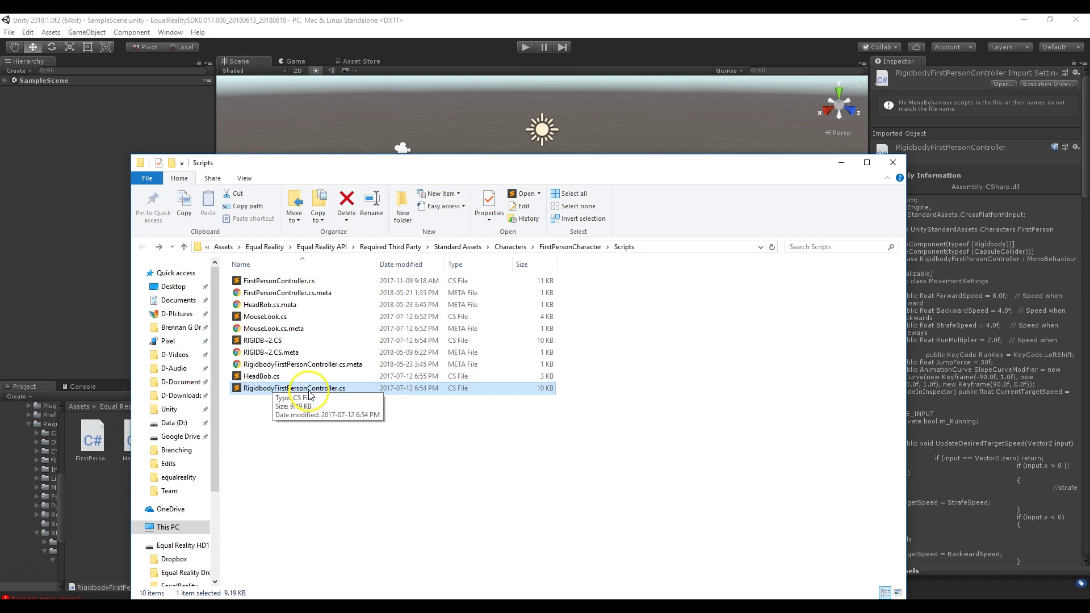
{"action": "left_click", "coordinate": [286, 377], "text": "ctrl"}
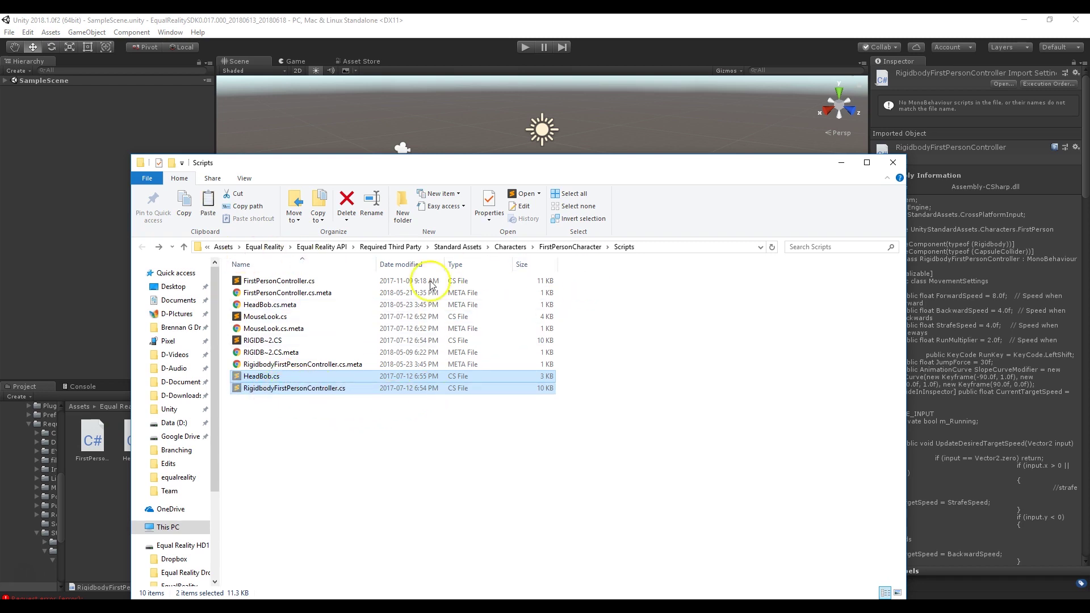
{"action": "left_click", "coordinate": [223, 246]}
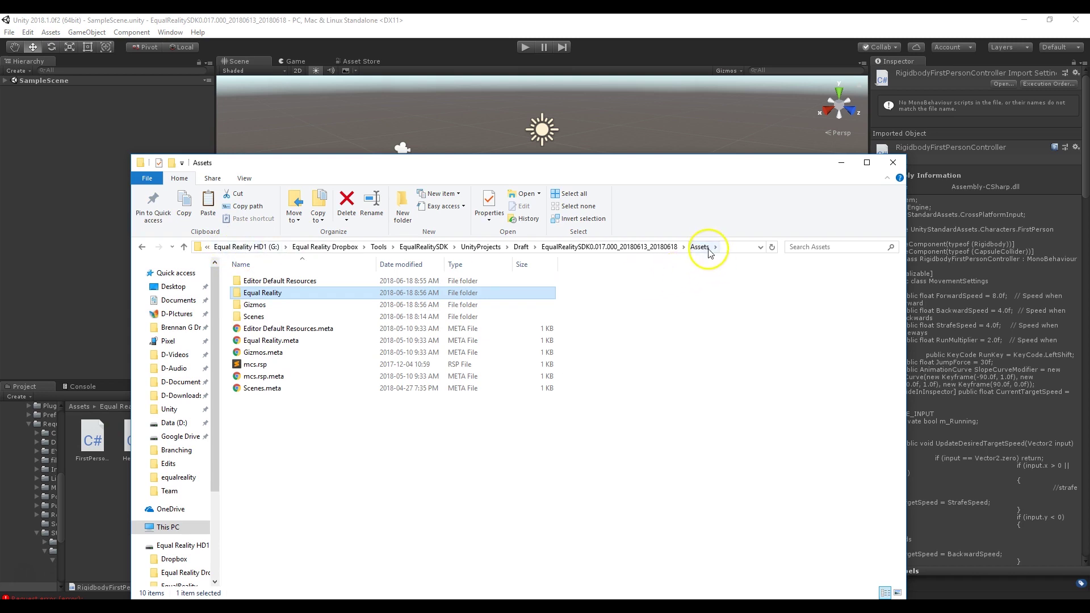
{"action": "left_click", "coordinate": [653, 248]}
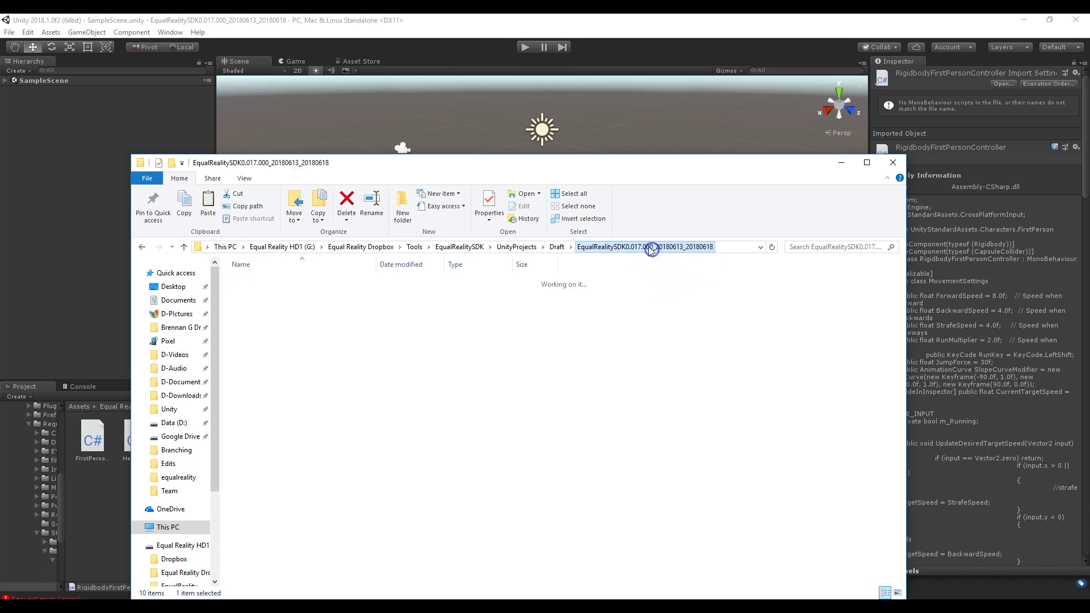
{"action": "left_click", "coordinate": [301, 394]}
{"action": "key", "text": "ctrl+v"}
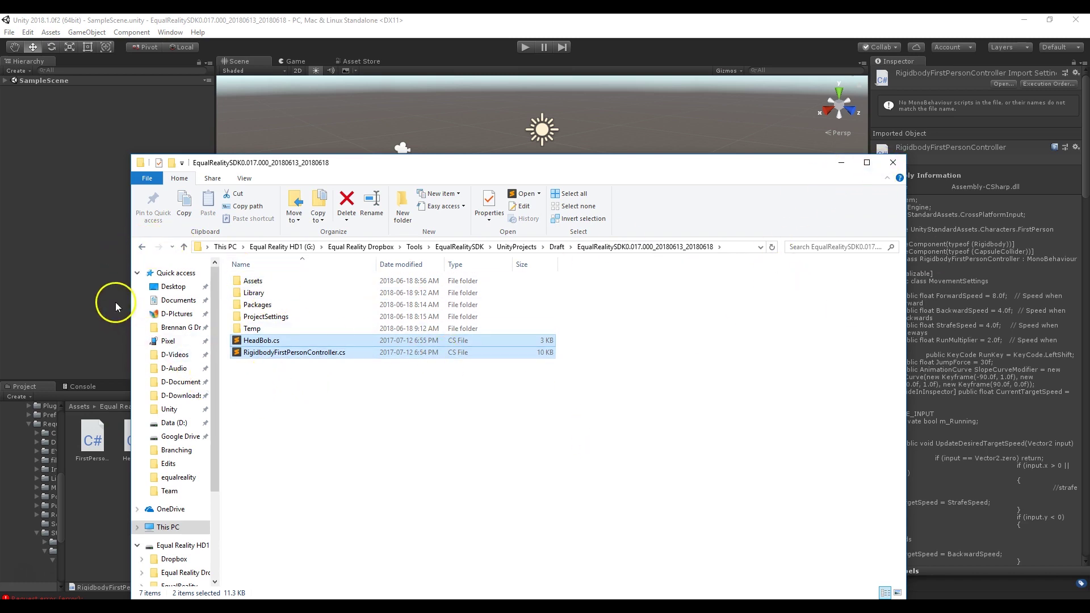
Step: Switch back to Unity so the scripts recompile, and clear all messages from the console
{"action": "left_click", "coordinate": [80, 258]}
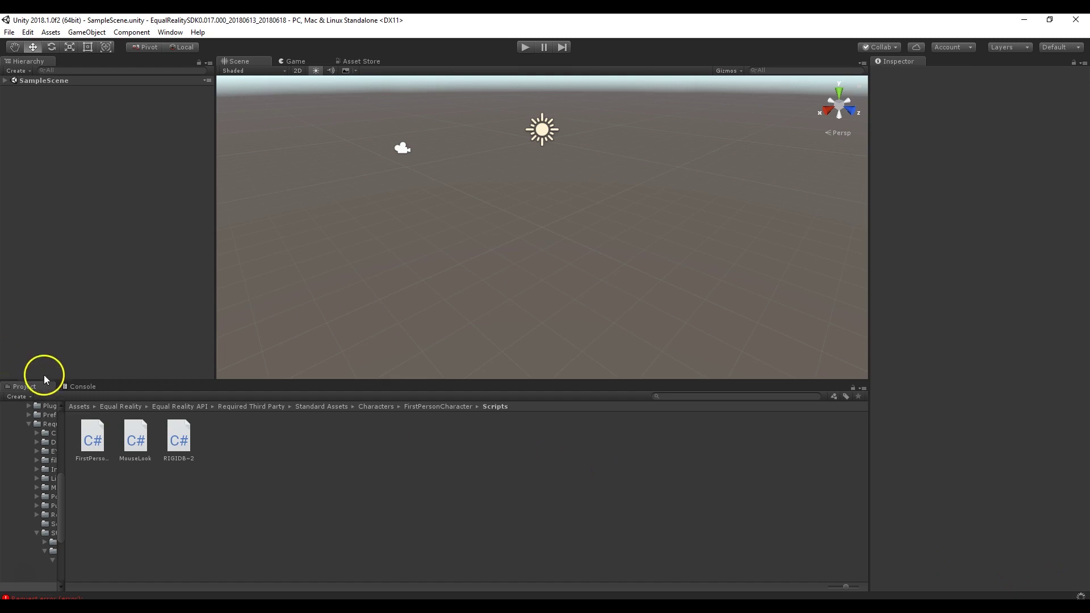
{"action": "left_click", "coordinate": [70, 387]}
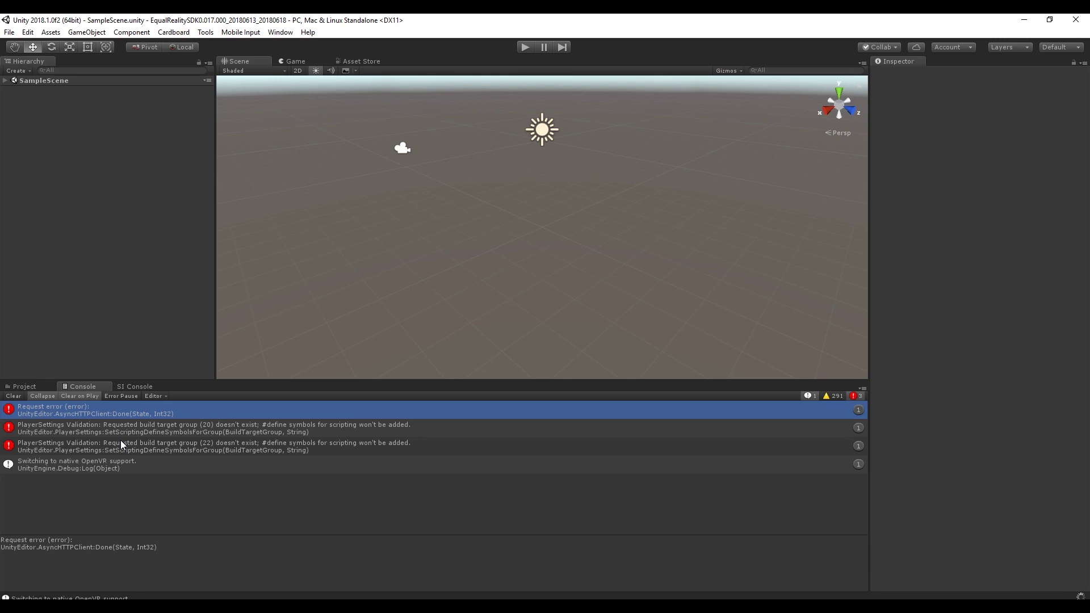
{"action": "left_click", "coordinate": [14, 397]}
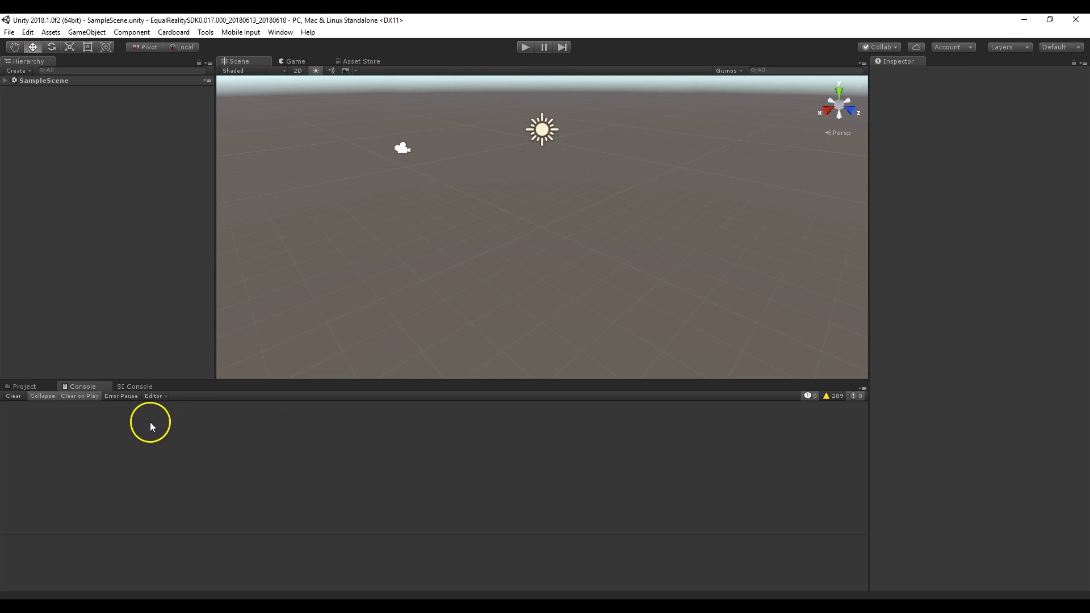
Step: In File Explorer, move HeadBob.cs and RigidbodyFirstPersonController.cs from the project root back into the FirstPersonCharacter Scripts folder, and return to Unity
{"action": "key", "text": "alt+Tab"}
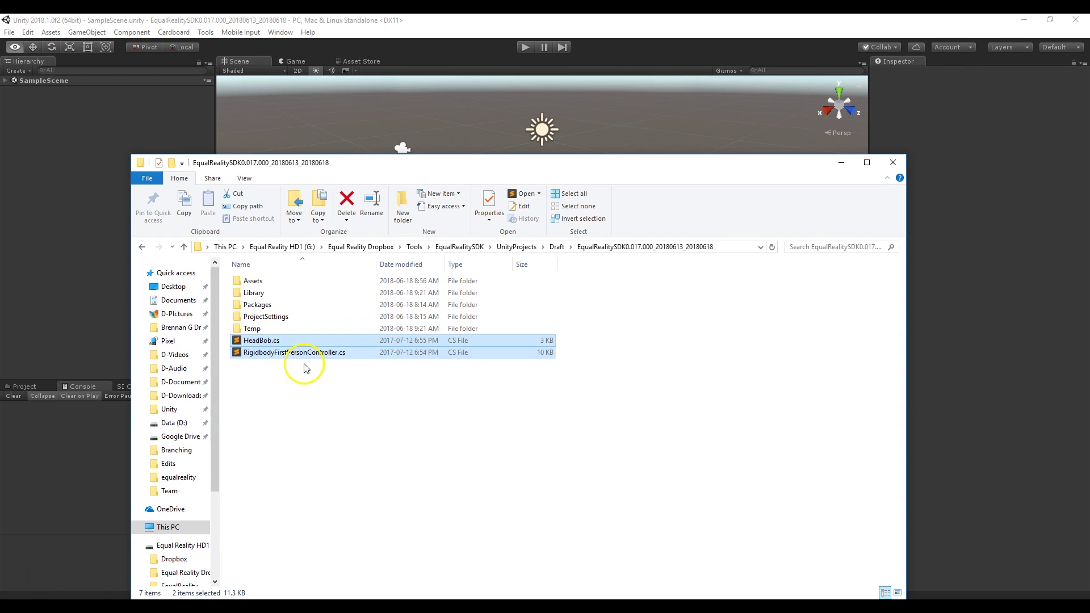
{"action": "key", "text": "ctrl+x"}
{"action": "left_click", "coordinate": [143, 248]}
{"action": "left_click", "coordinate": [143, 248]}
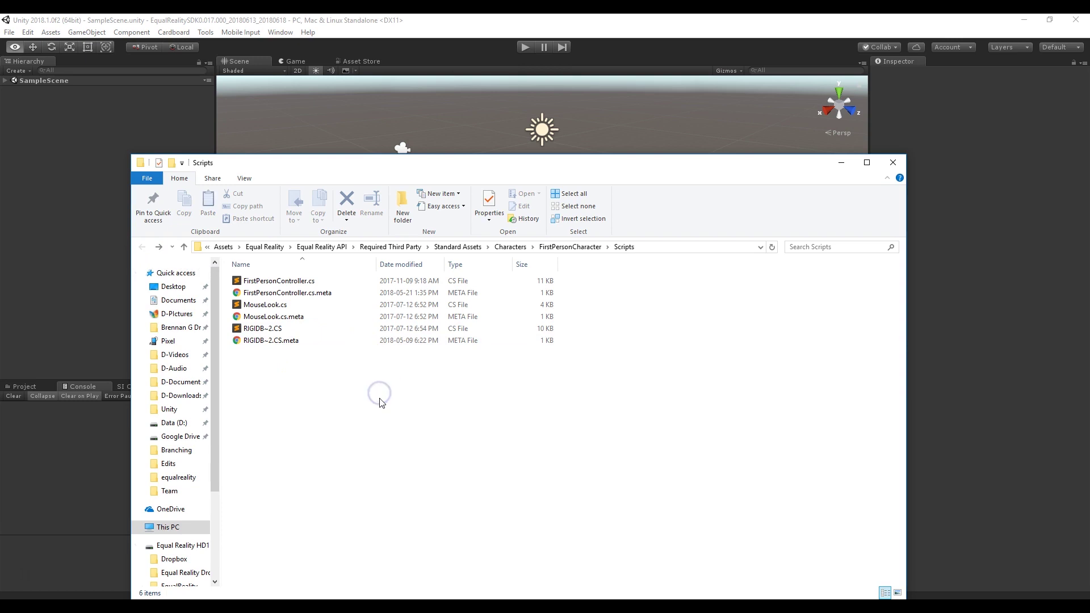
{"action": "key", "text": "ctrl+v"}
{"action": "left_click", "coordinate": [69, 273]}
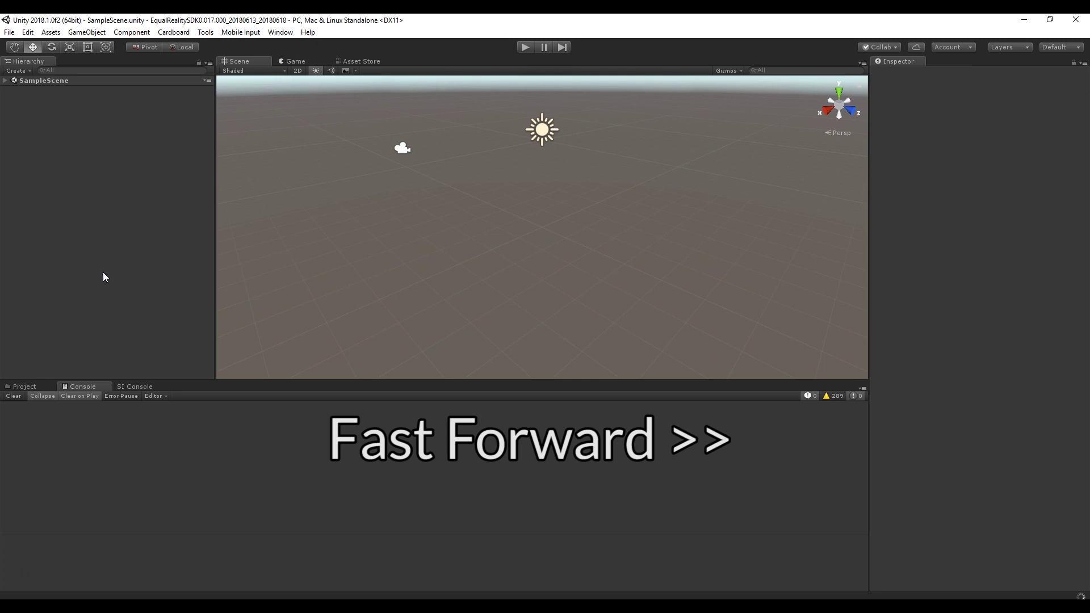
Step: Check the Scripts folder contents in the project and the Equal Reality options for creating objects in the Hierarchy
{"action": "left_click", "coordinate": [27, 386]}
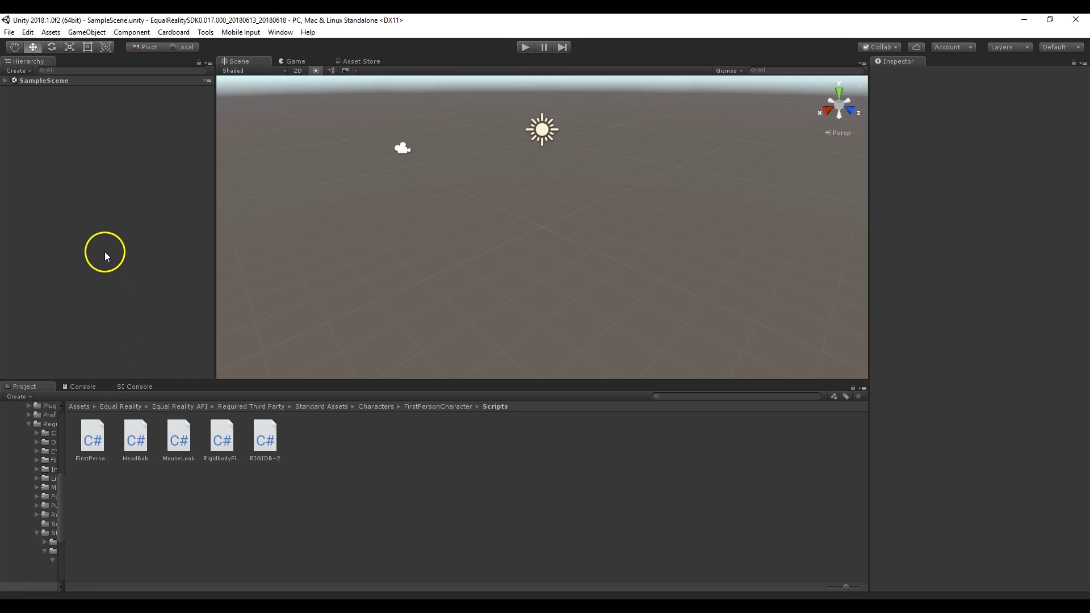
{"action": "right_click", "coordinate": [90, 159]}
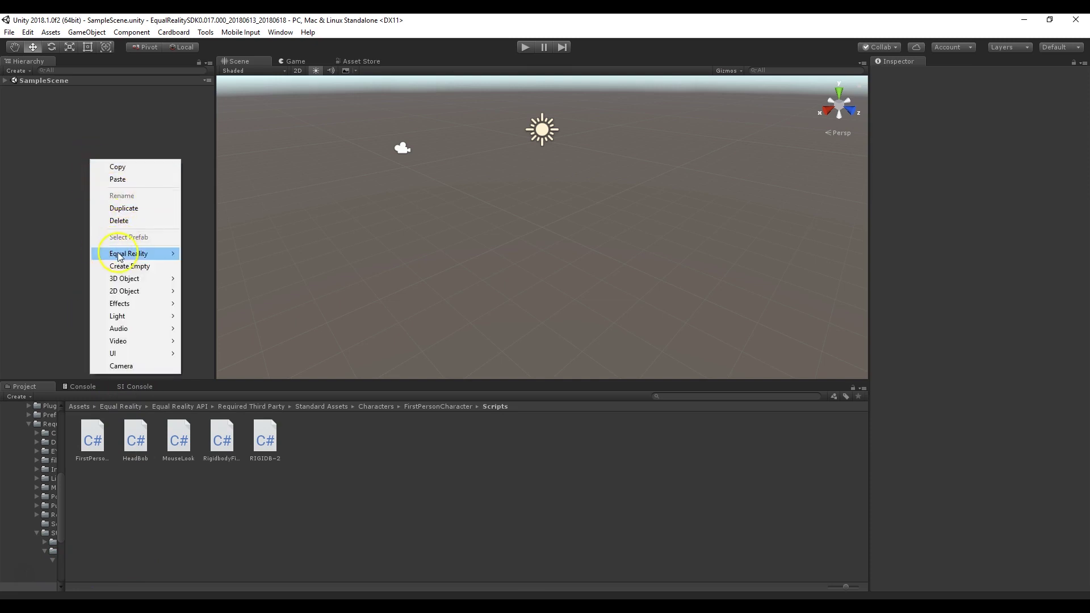
{"action": "mouse_move", "coordinate": [122, 255]}
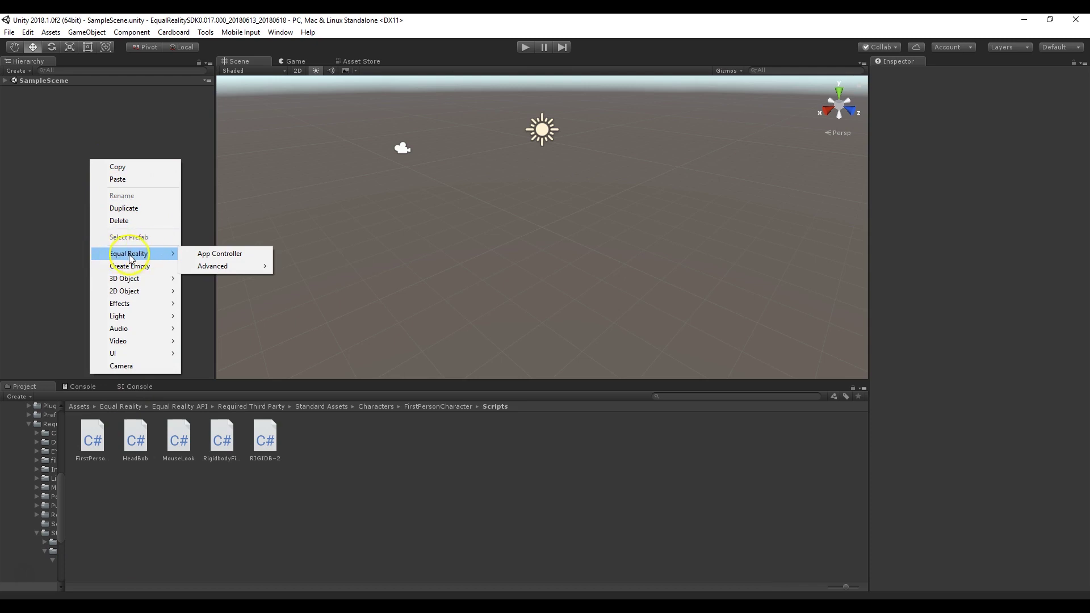
{"action": "left_click", "coordinate": [36, 281]}
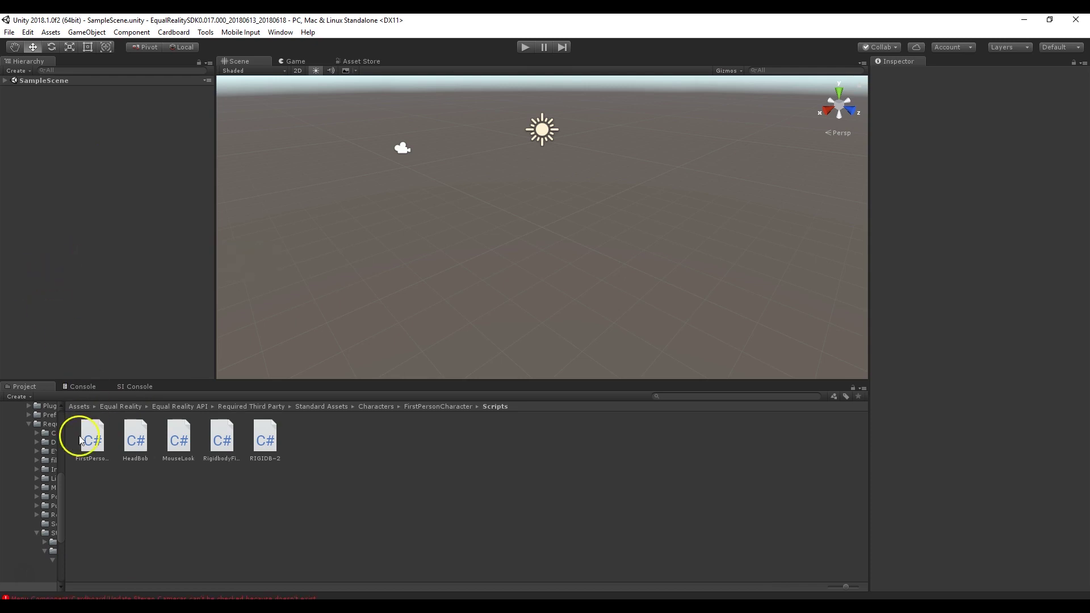
Step: Clear the Cardboard Update Stereo Cameras error from the console
{"action": "left_click", "coordinate": [93, 389]}
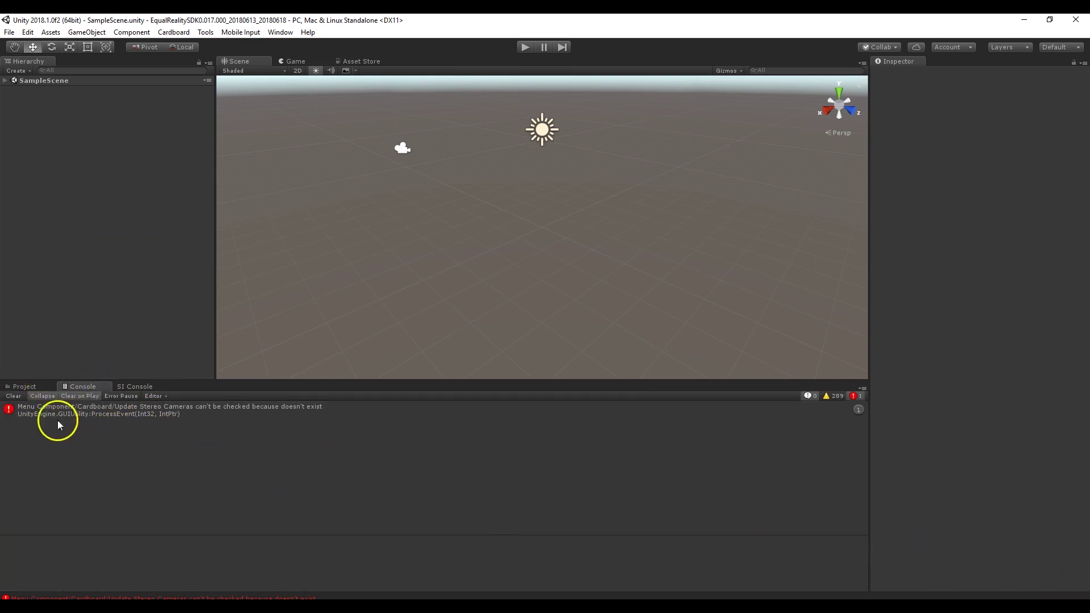
{"action": "left_click", "coordinate": [13, 395]}
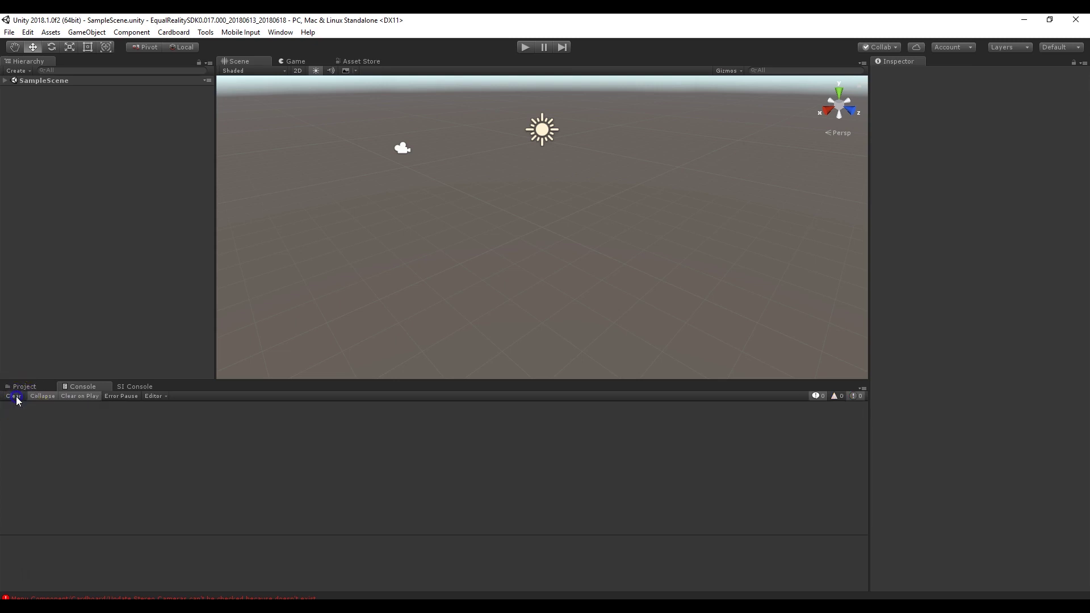